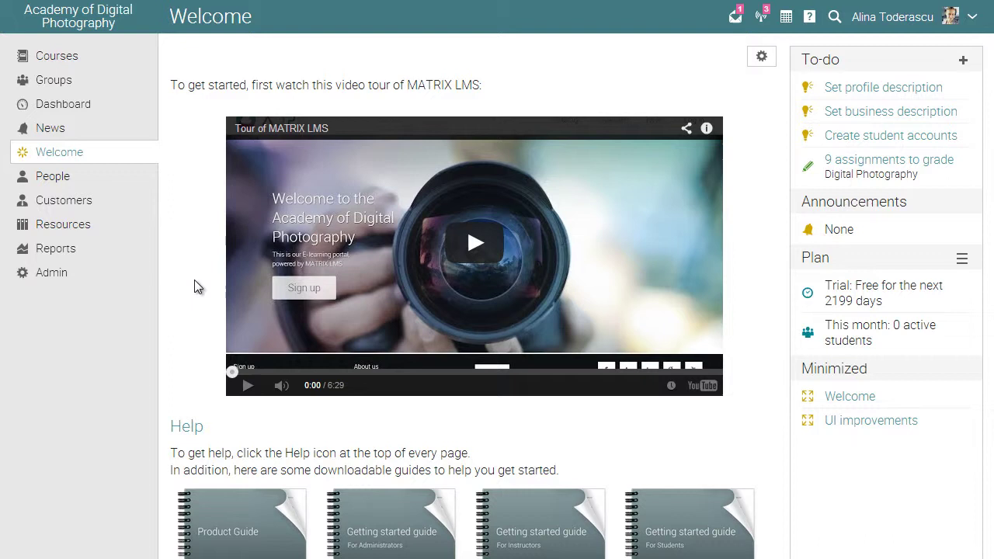
Enable white labeling in the portal's More settings.
mouse_move(122, 279)
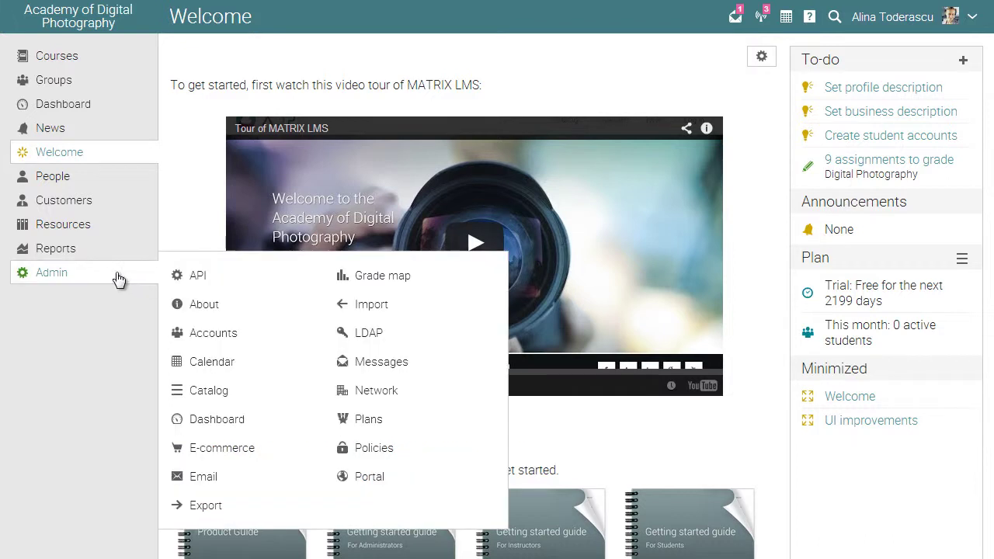
click(368, 478)
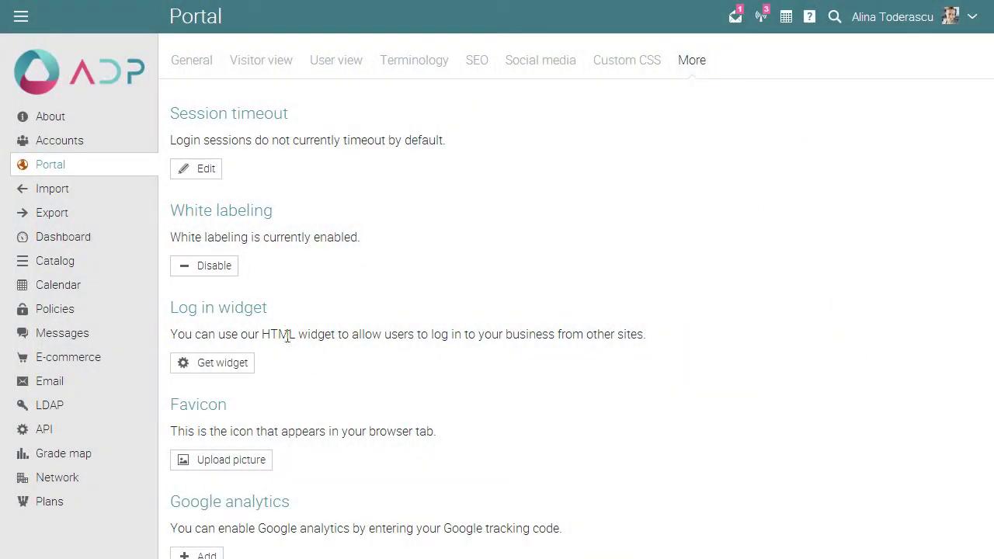
Set the Accounts add form to create 1 partial Administrator account, leaving Full unchecked.
click(83, 142)
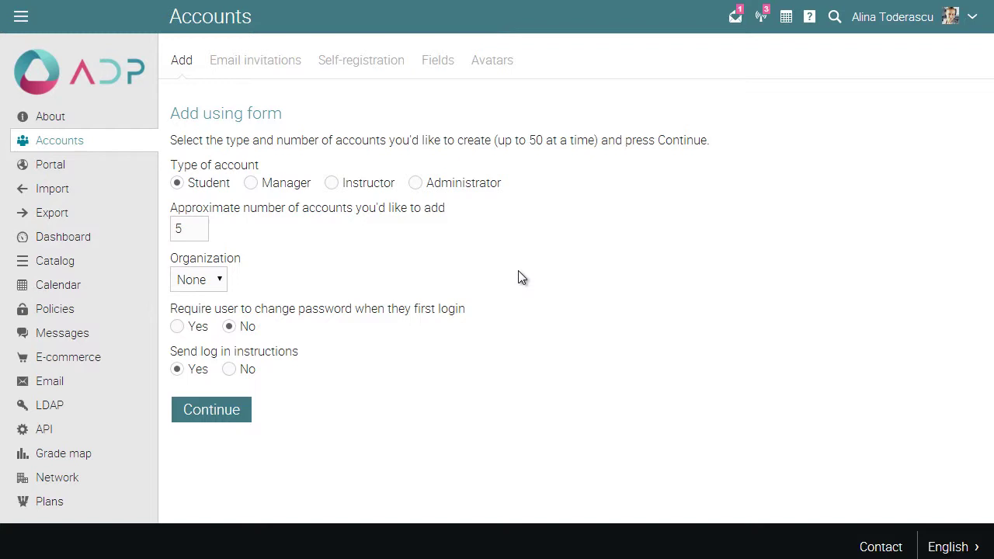
click(416, 185)
click(179, 229)
key(BackSpace)
text(1)
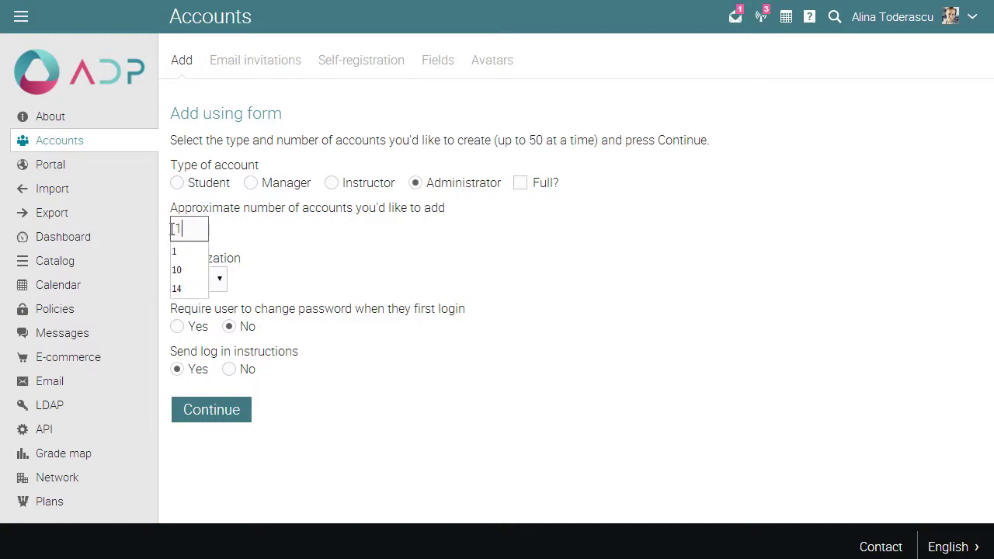
click(215, 235)
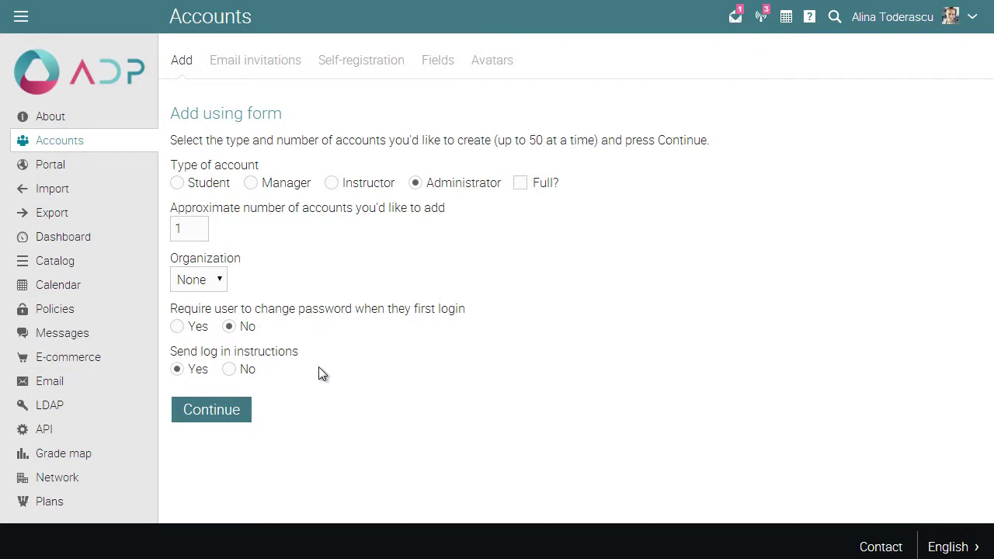
Enter the new administrator's first and last name in the account details form.
click(242, 419)
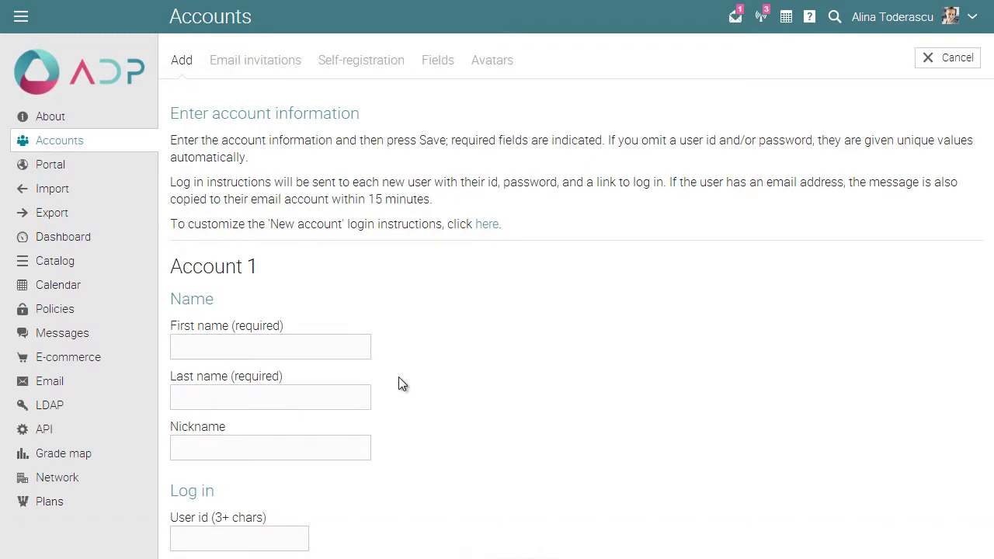
click(349, 351)
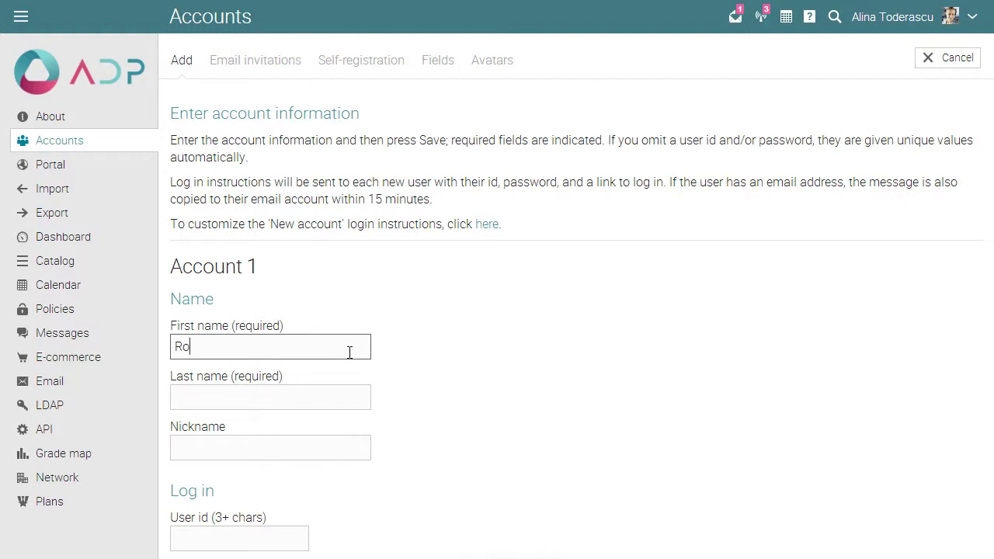
click(337, 402)
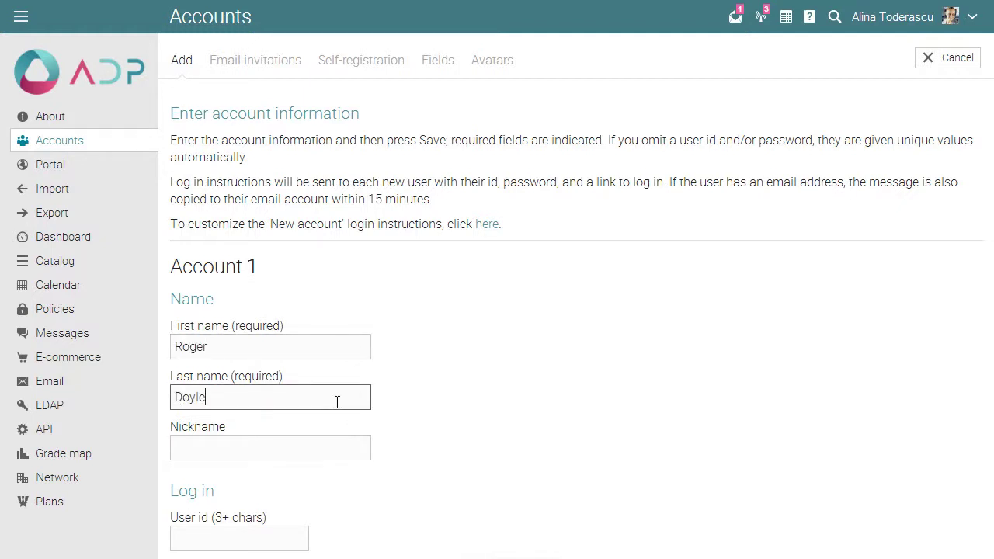
click(435, 440)
scroll(490, 420, down, 2)
Give the account a user id and password, then save it.
click(302, 383)
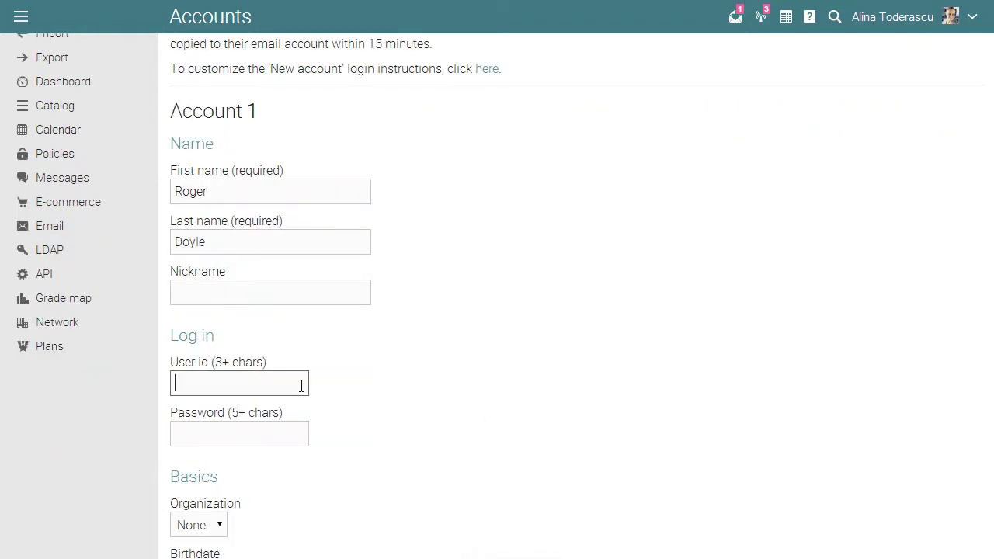
text(roger12)
click(288, 435)
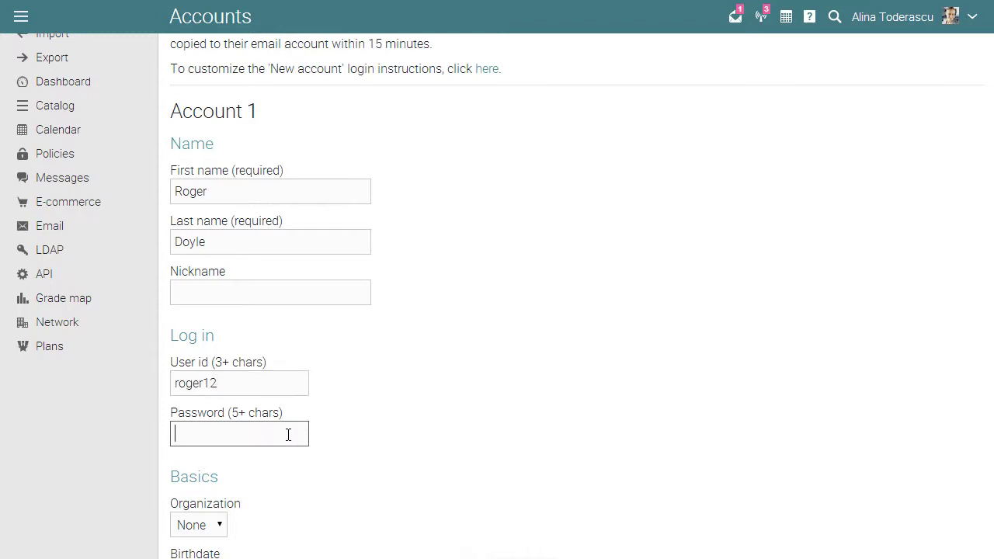
text(**********)
click(328, 429)
scroll(328, 429, down, 1)
scroll(330, 435, down, 5)
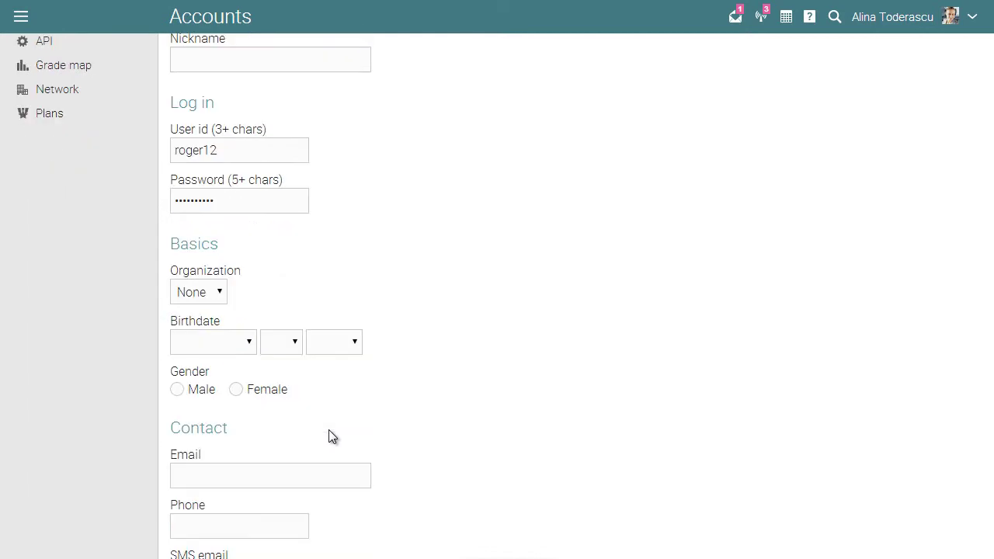
scroll(328, 435, down, 3)
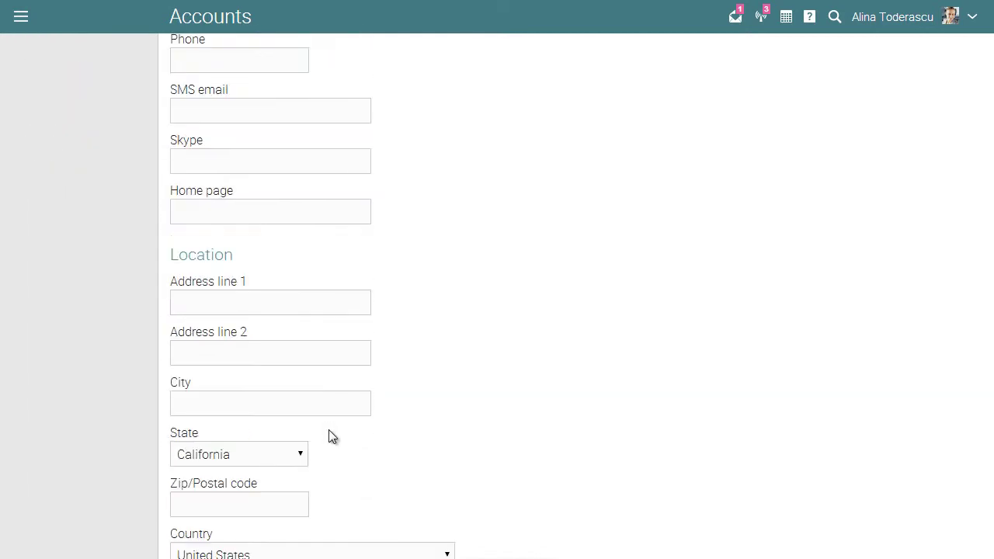
scroll(328, 436, down, 4)
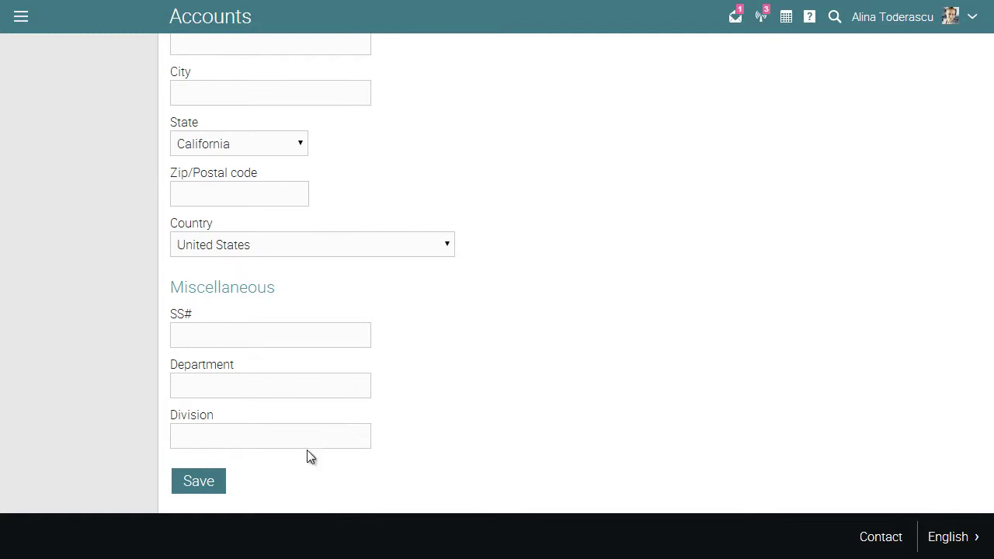
click(218, 483)
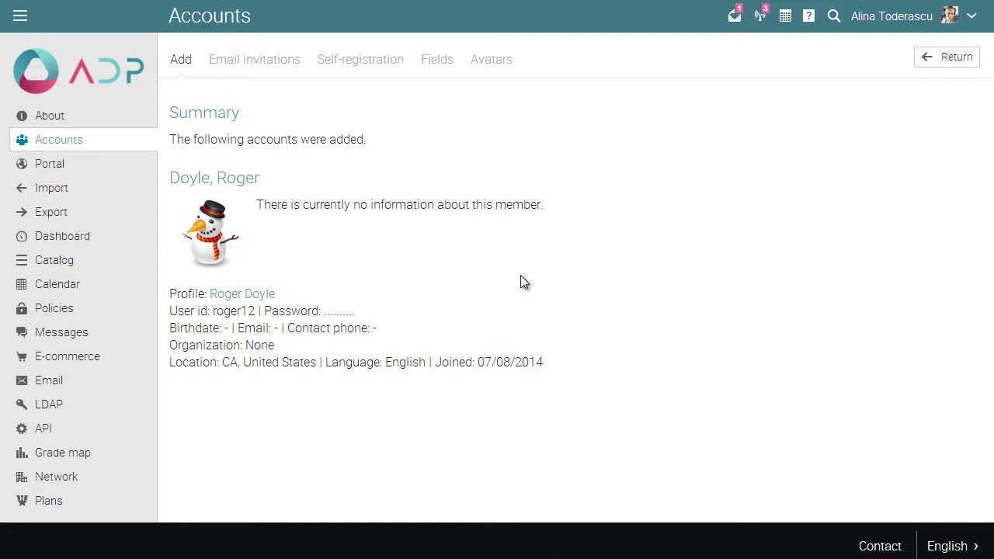
Tick 'Allow partial admins to modify portal' in the Administrators policies.
click(83, 310)
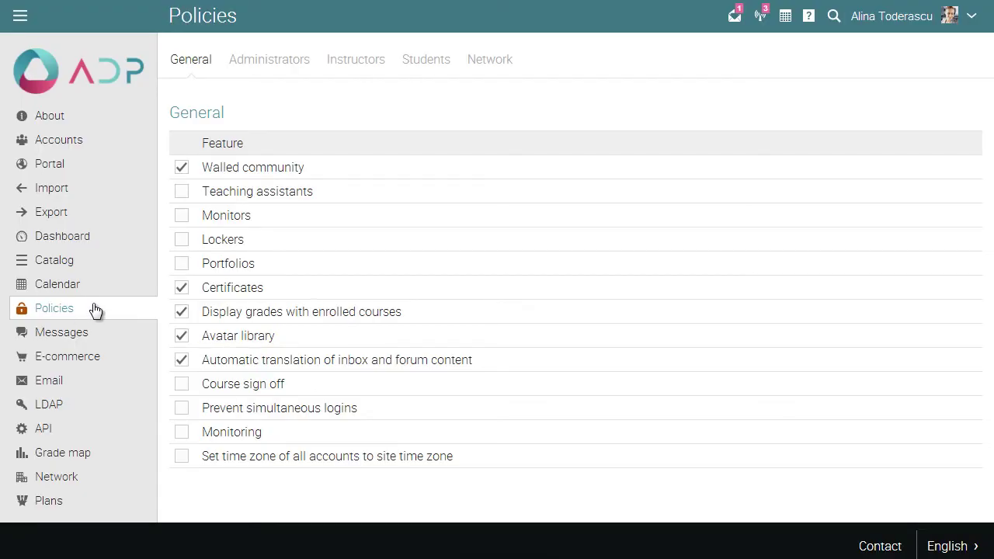
click(299, 68)
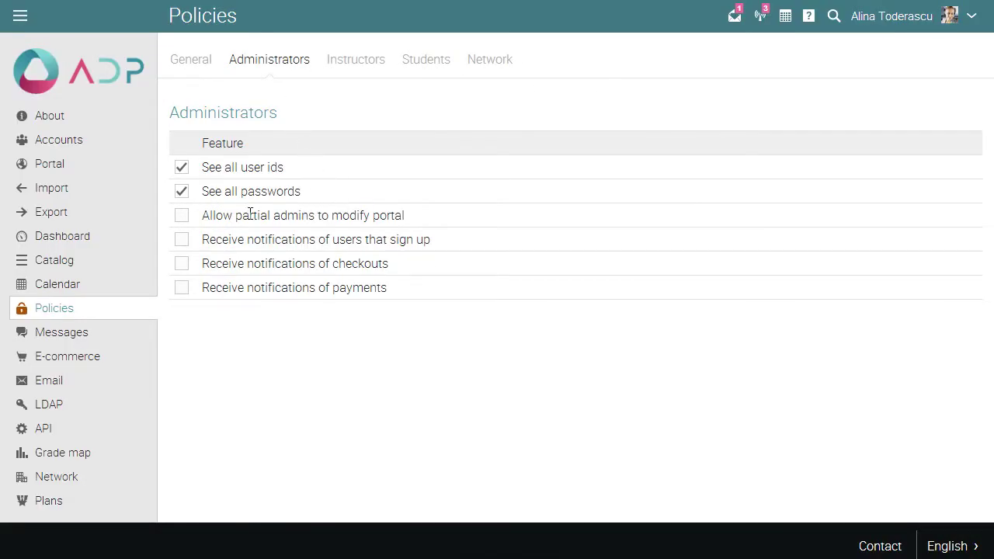
click(183, 218)
View the Email summary, then the Configure page with the default sending address.
click(77, 384)
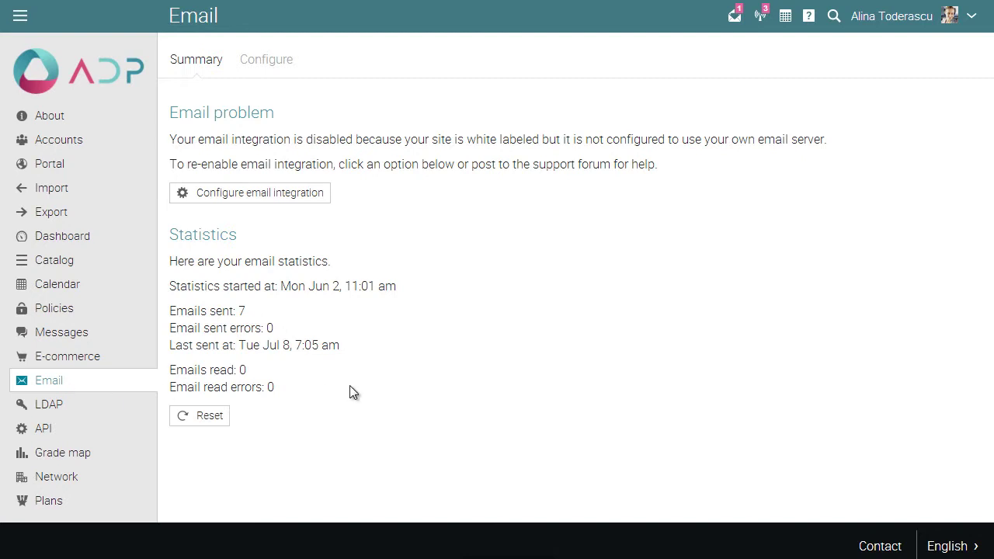
click(266, 62)
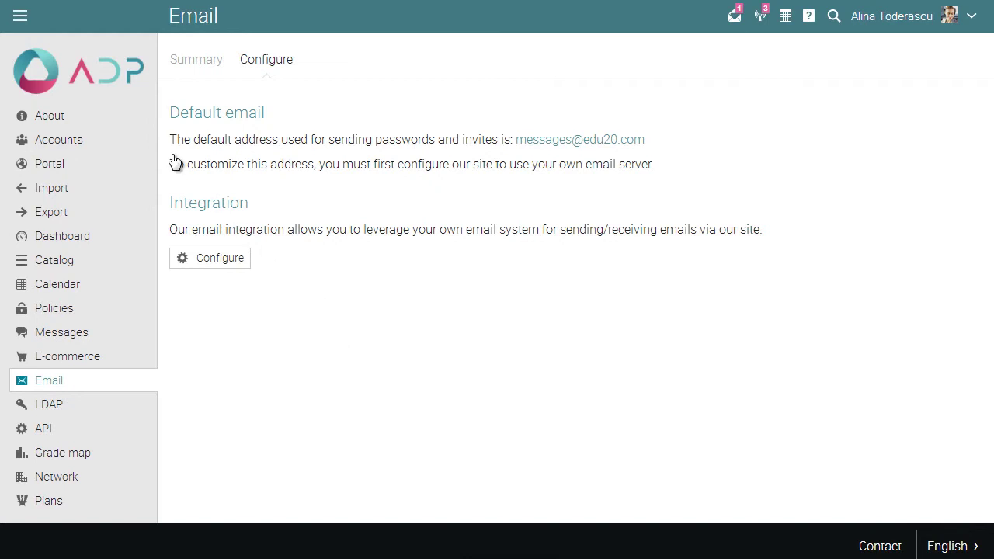
Go back to the Welcome page through the main navigation menu.
click(20, 15)
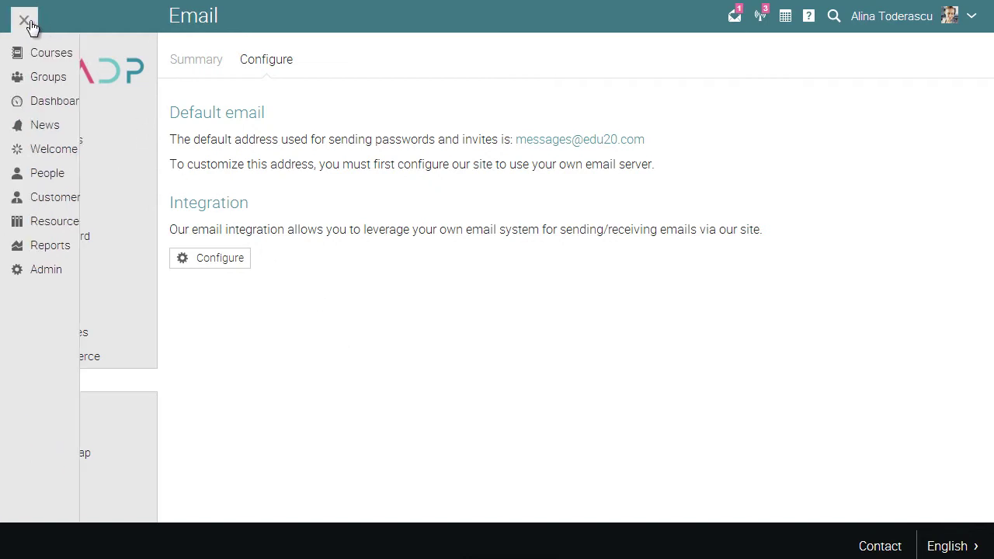
click(38, 149)
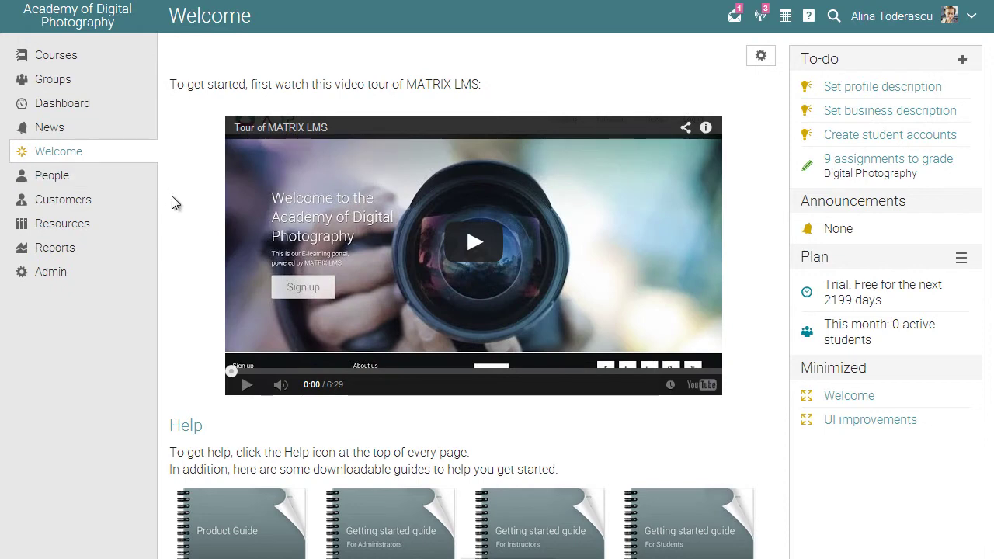